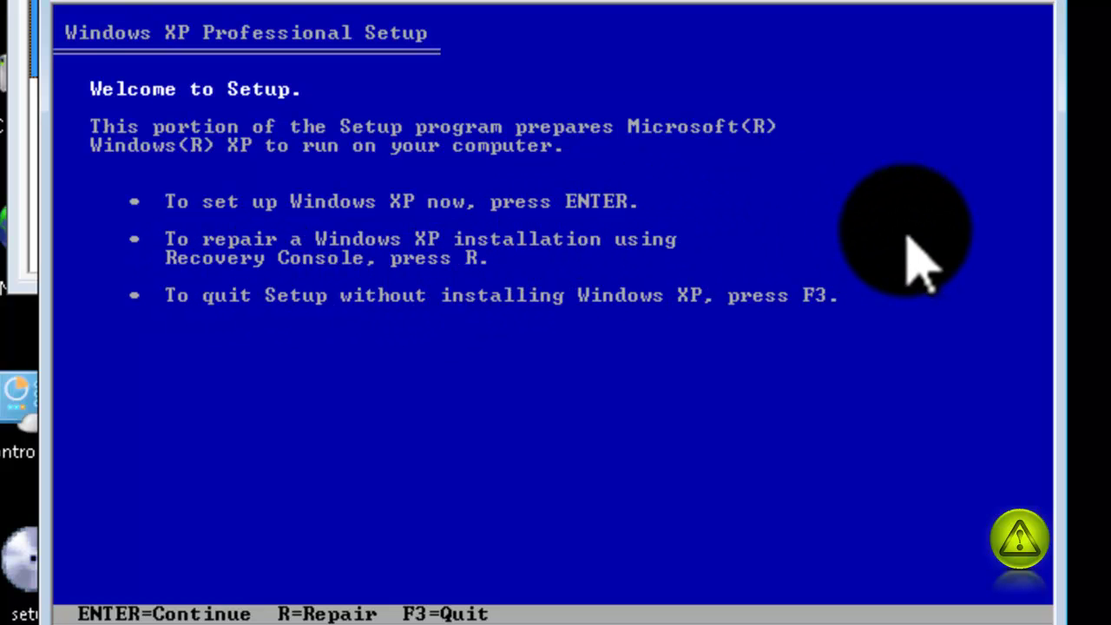
Step: Begin Windows XP setup from the welcome screen and agree to the licence with F8
key("Return")
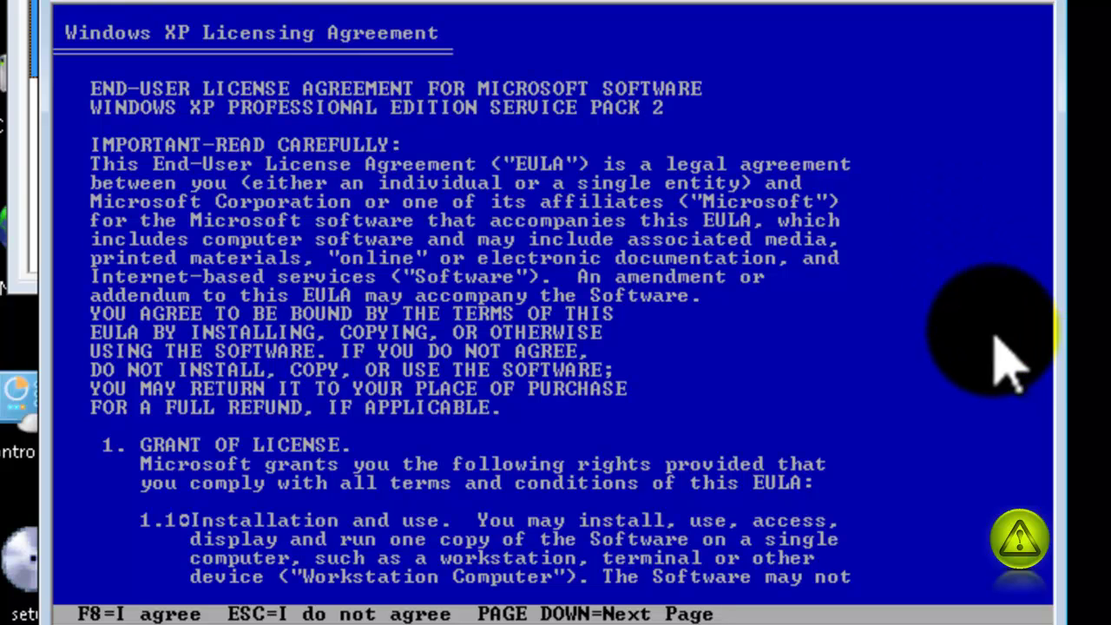
key("F8")
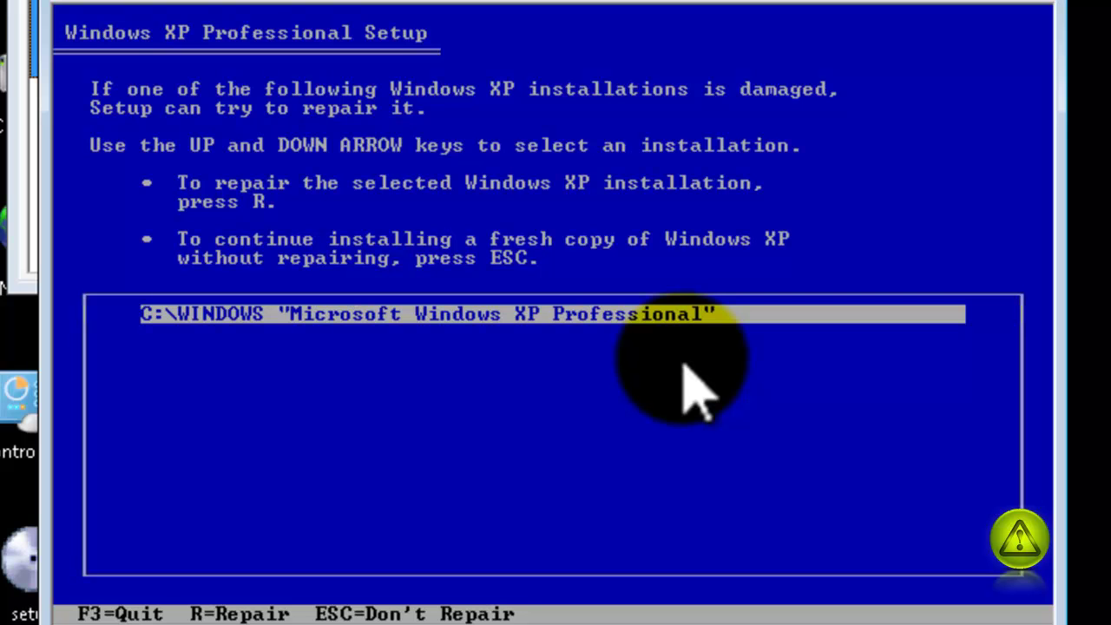
Step: Decline repairing the existing C:\WINDOWS Windows XP Professional installation
key("Escape")
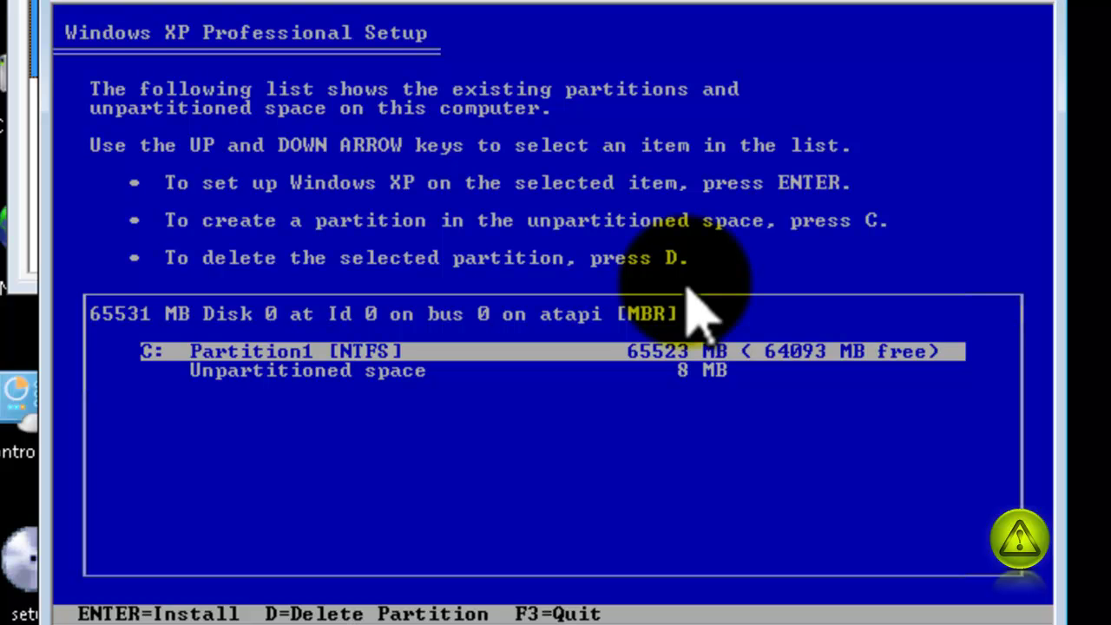
Step: Delete the 65523 MB NTFS C: partition, confirming past the system-partition warning
key("d")
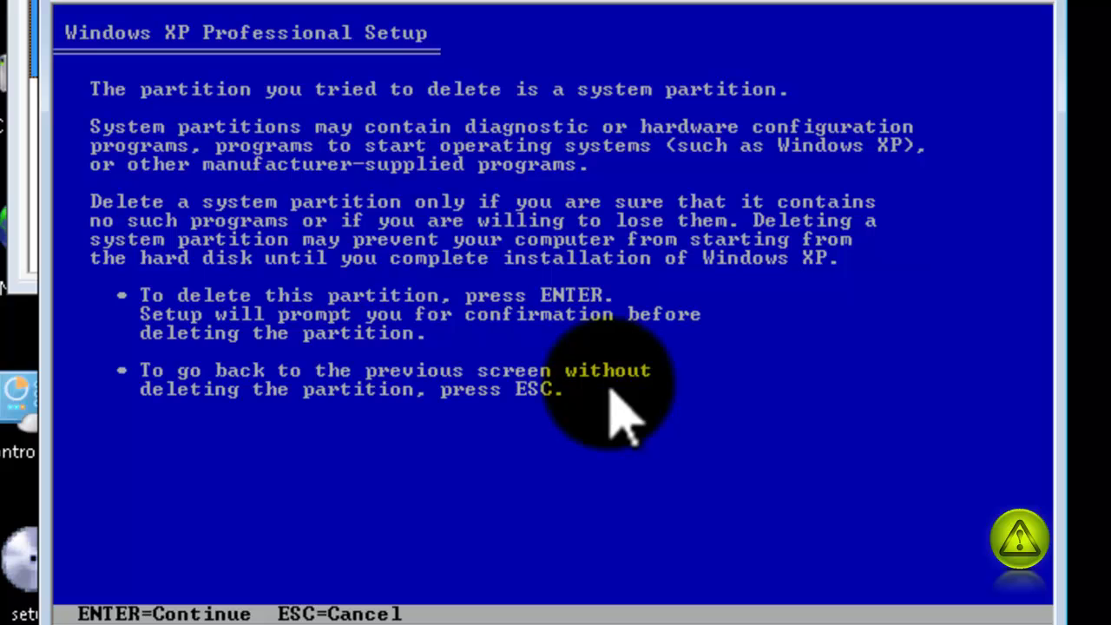
key("Return")
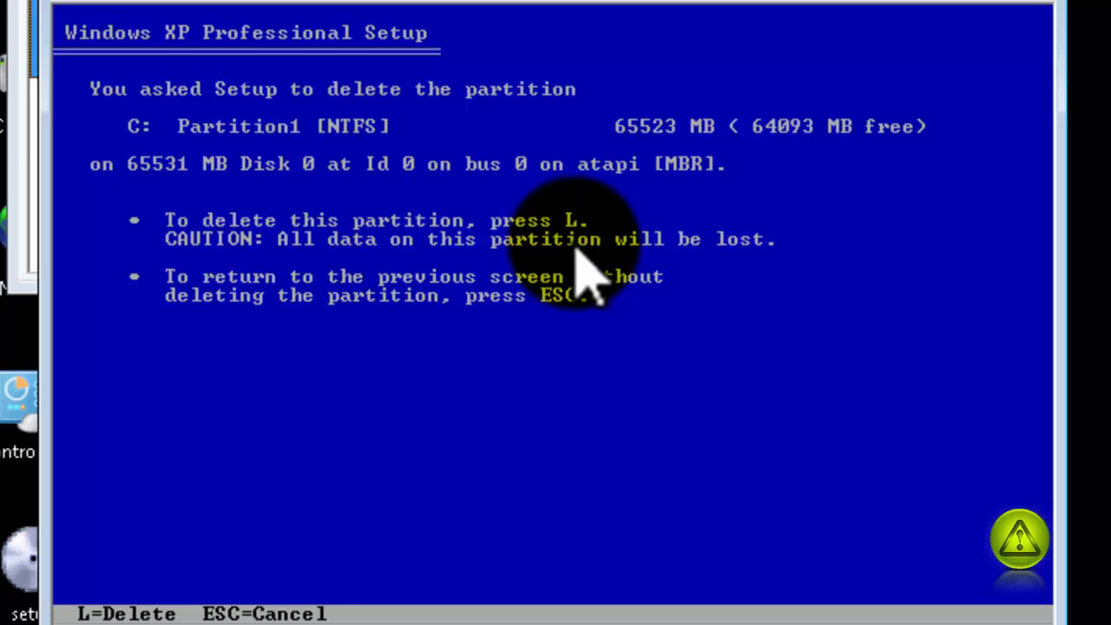
key("l")
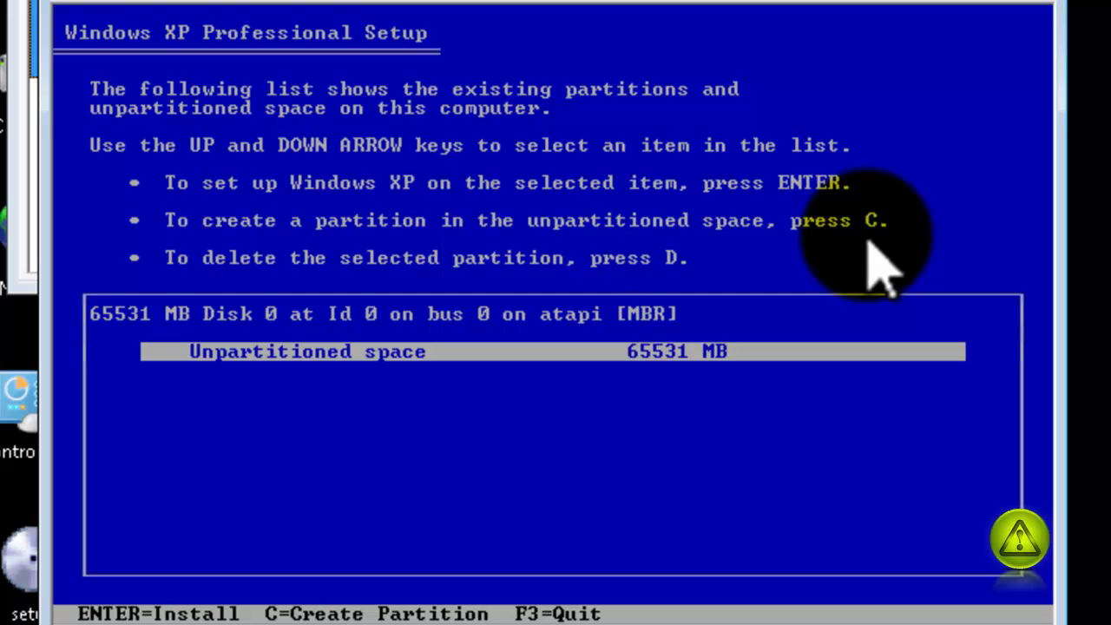
key("c")
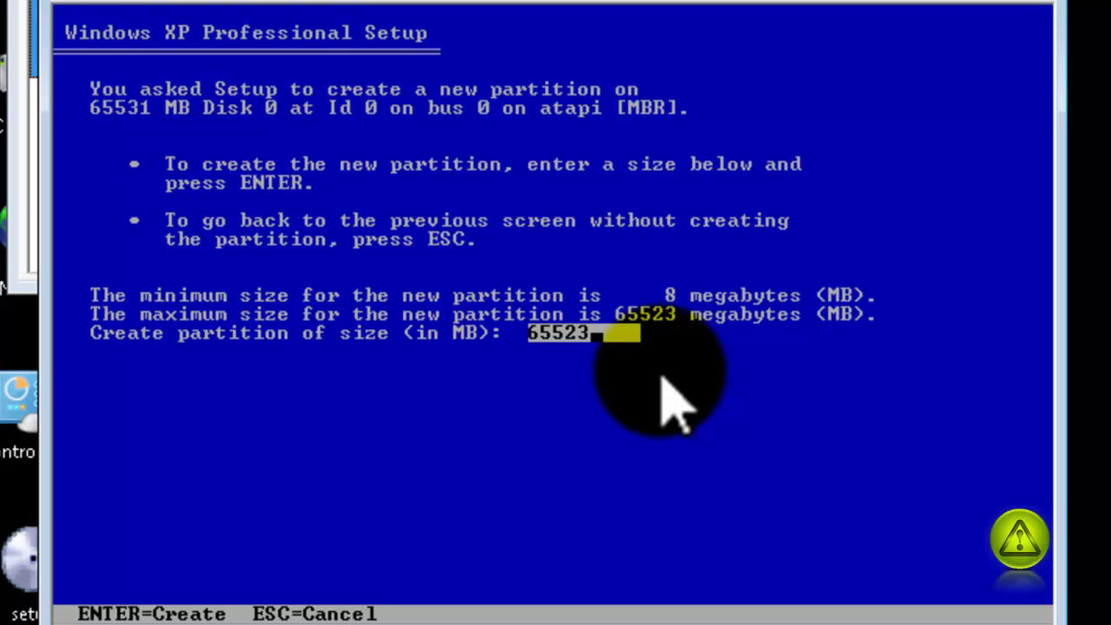
key("BackSpace")
key("BackSpace")
key("BackSpace")
key("BackSpace")
key("BackSpace")
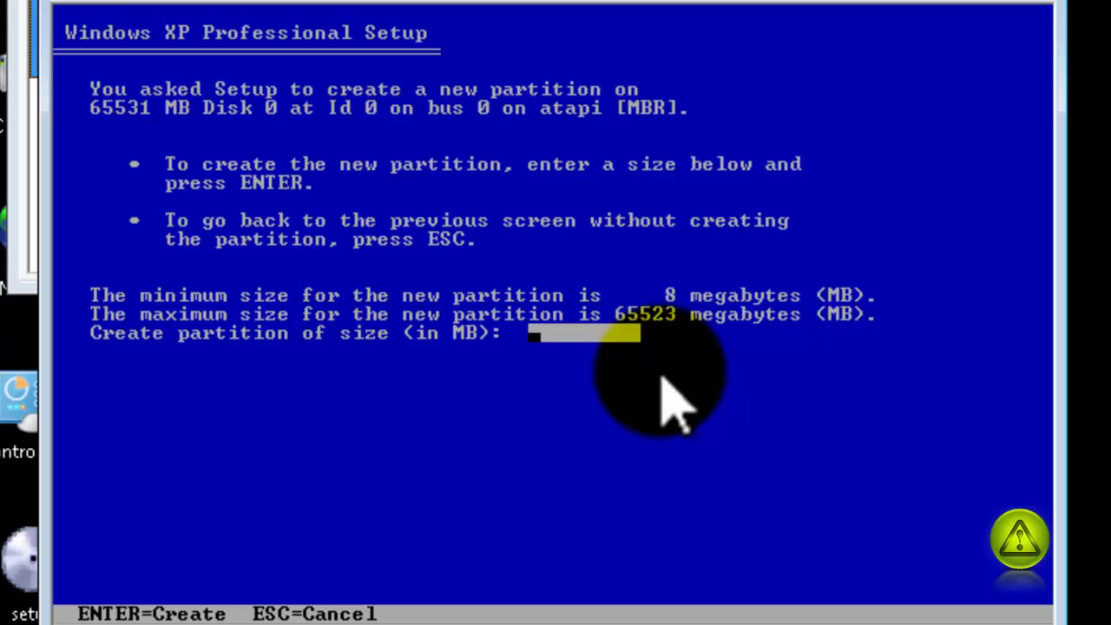
type("3500")
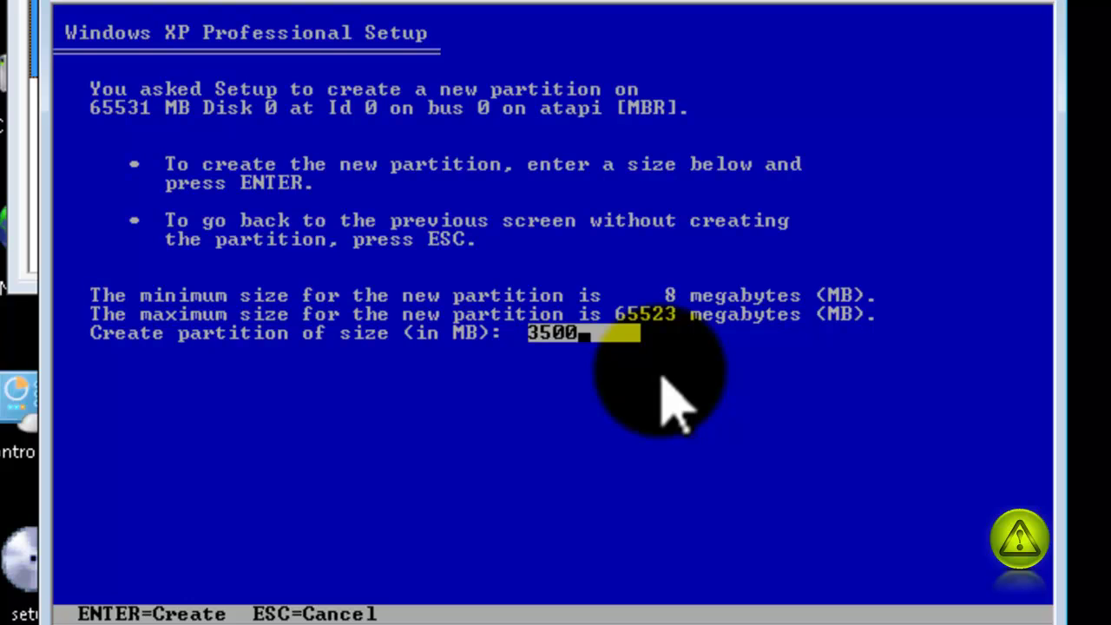
type("0")
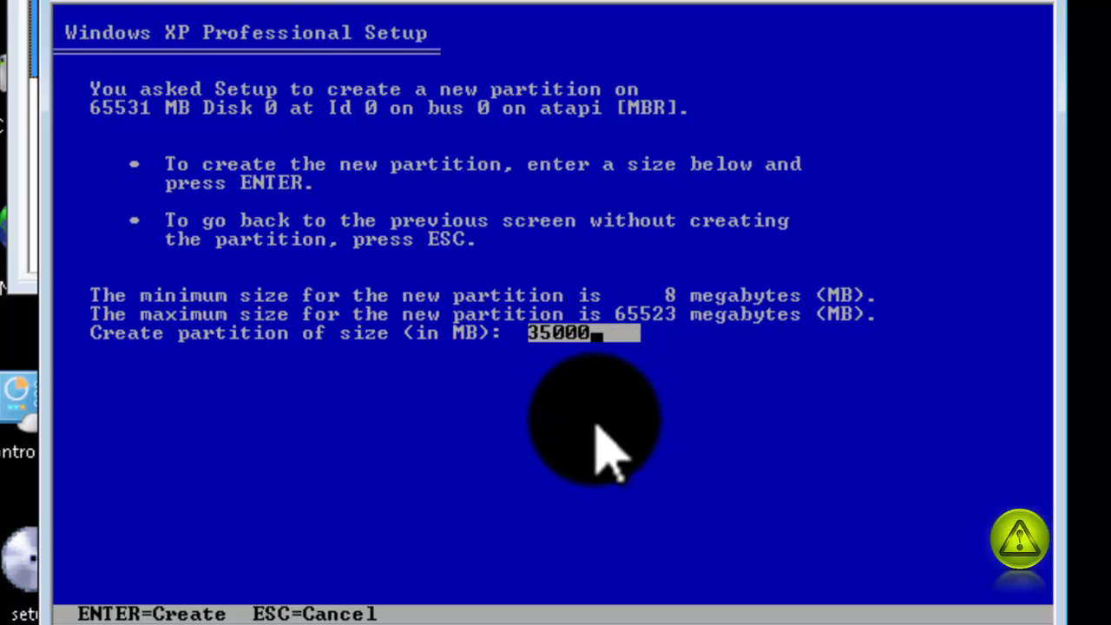
key("Escape")
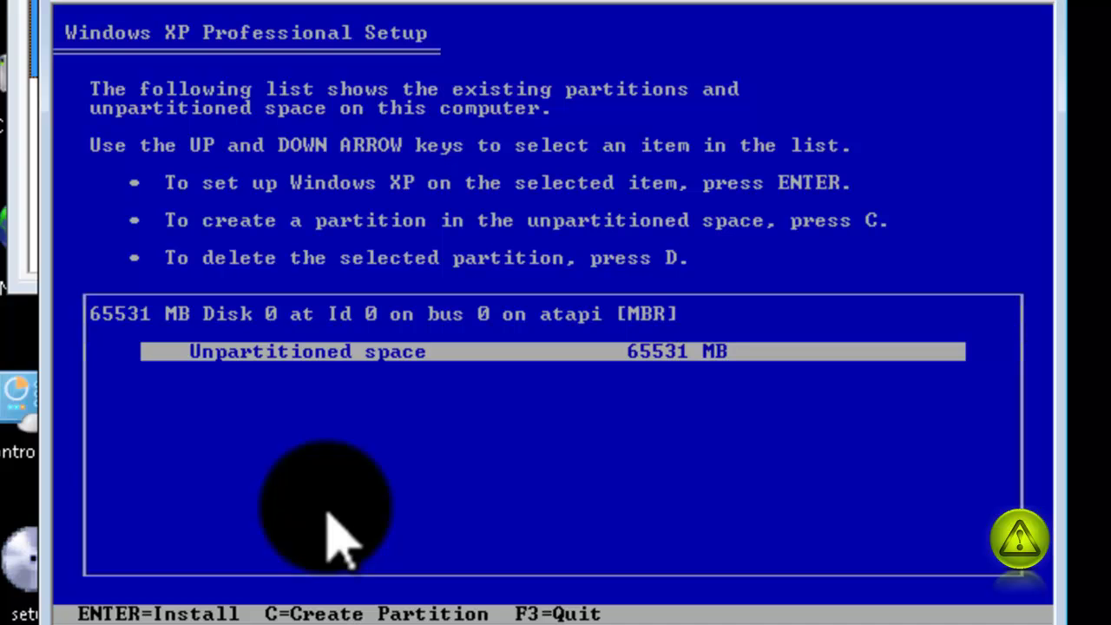
Step: Choose the 65531 MB unpartitioned space on Disk 0 as the installation location
key("Return")
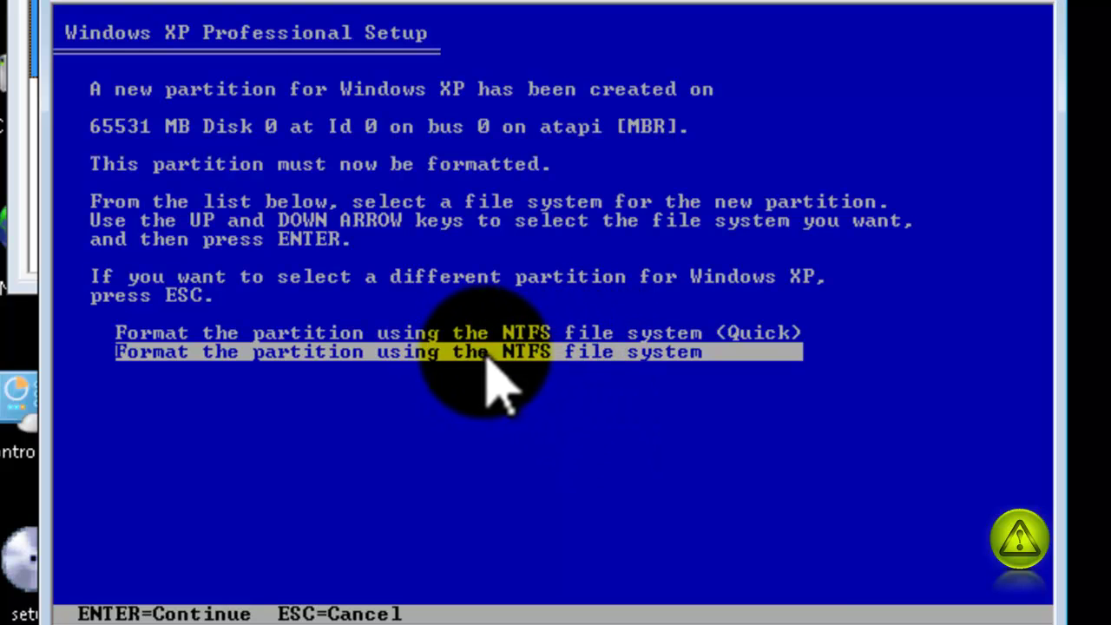
Step: Format the new partition with the NTFS file system and let setup copy files
key("Return")
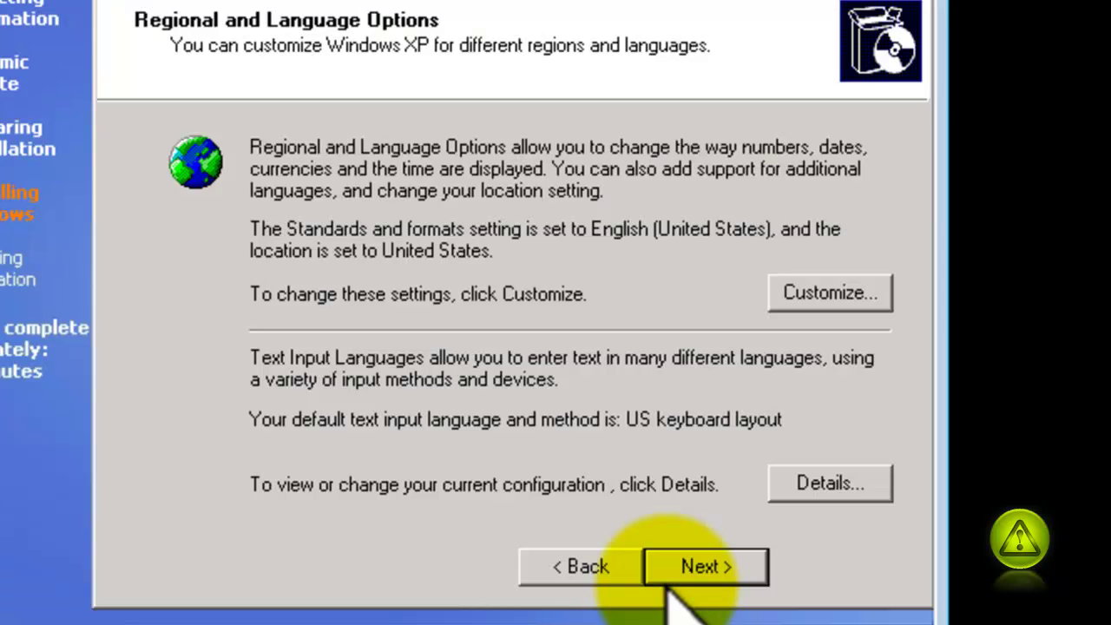
Step: Accept regional settings, enter the owner's name, skip the product key, name the computer AVOIDERRORS
left_click(668, 583)
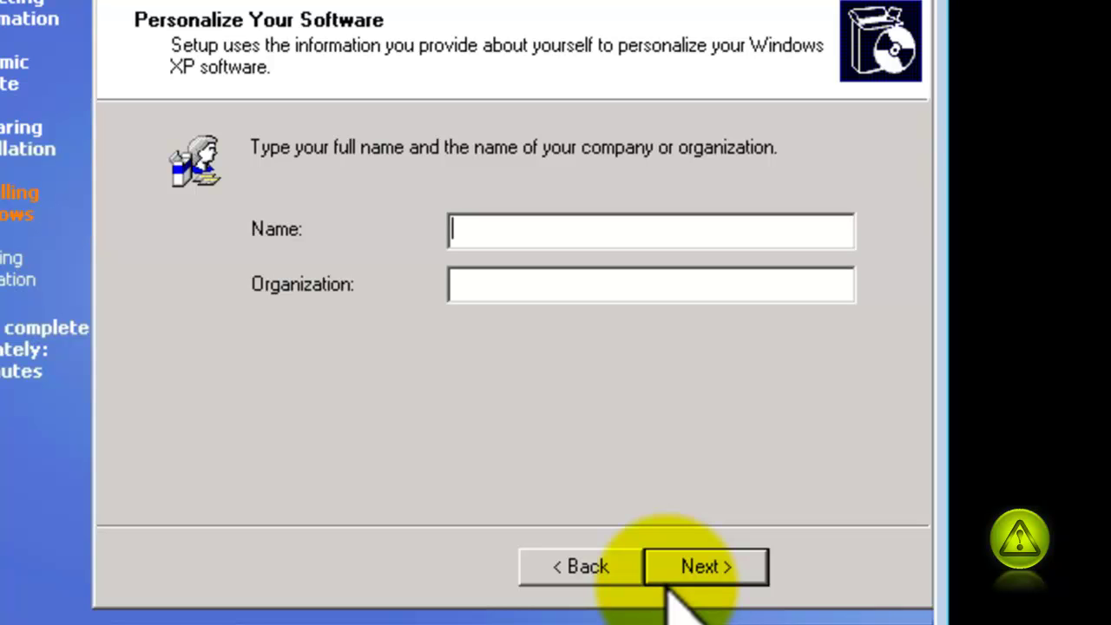
type("AvoidErrors")
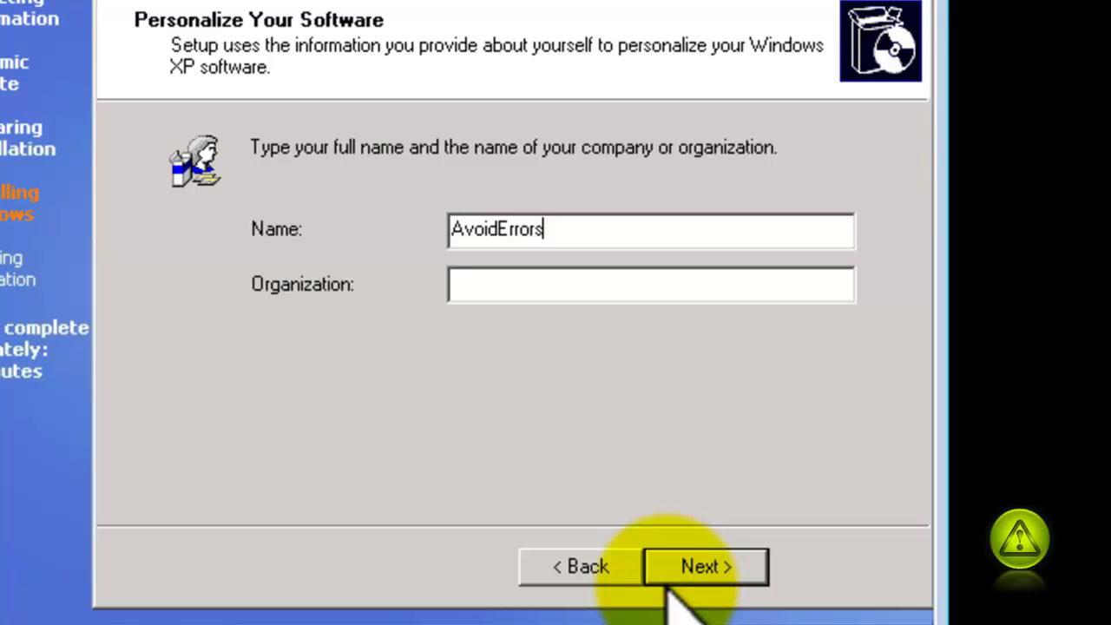
left_click(668, 582)
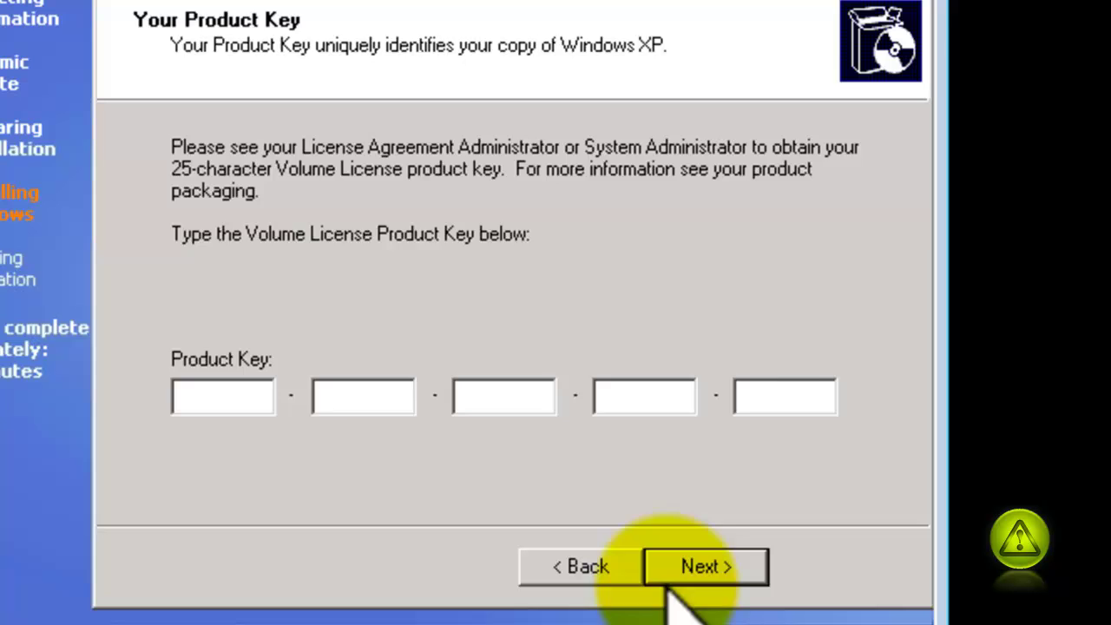
left_click(705, 566)
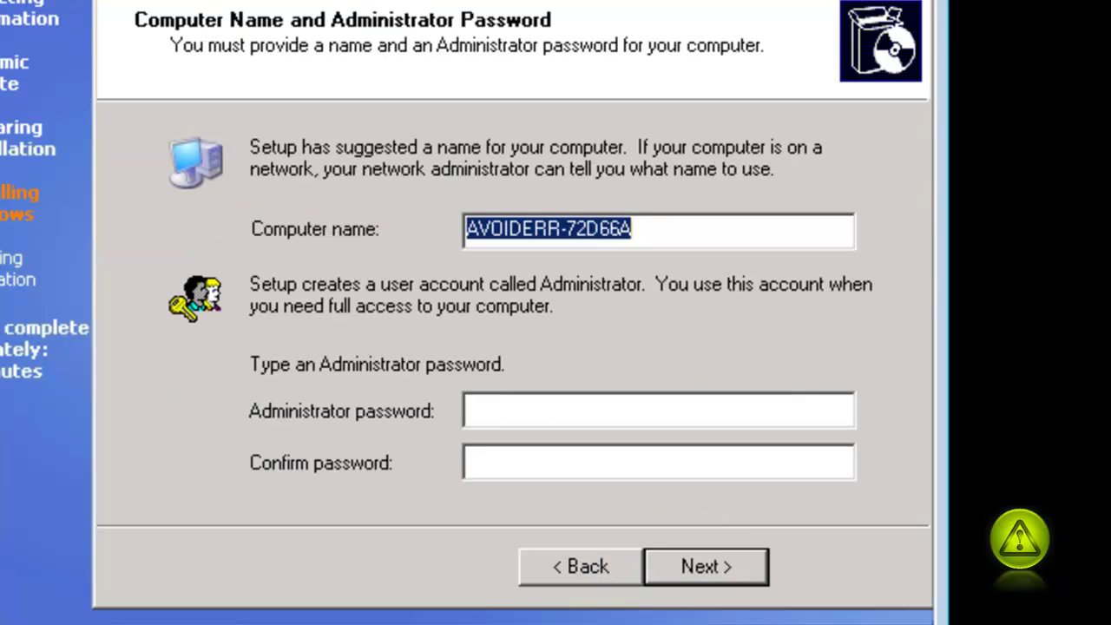
type("AVOIDERRORS")
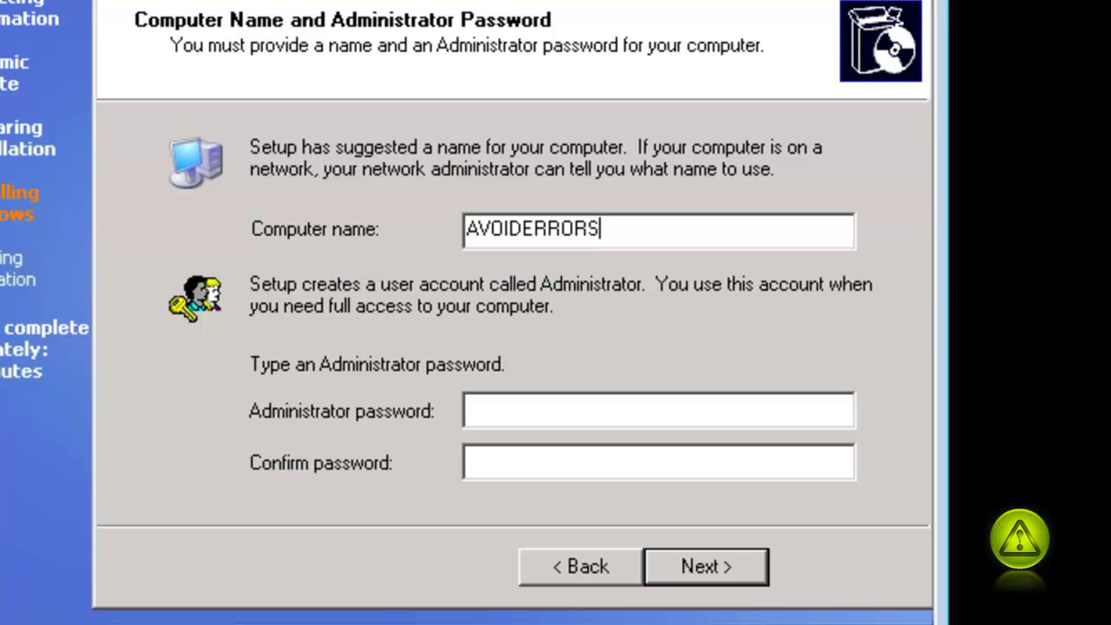
Step: Accept the computer name, default date and time, typical network settings and WORKGROUP membership
key("alt")
key("alt+n")
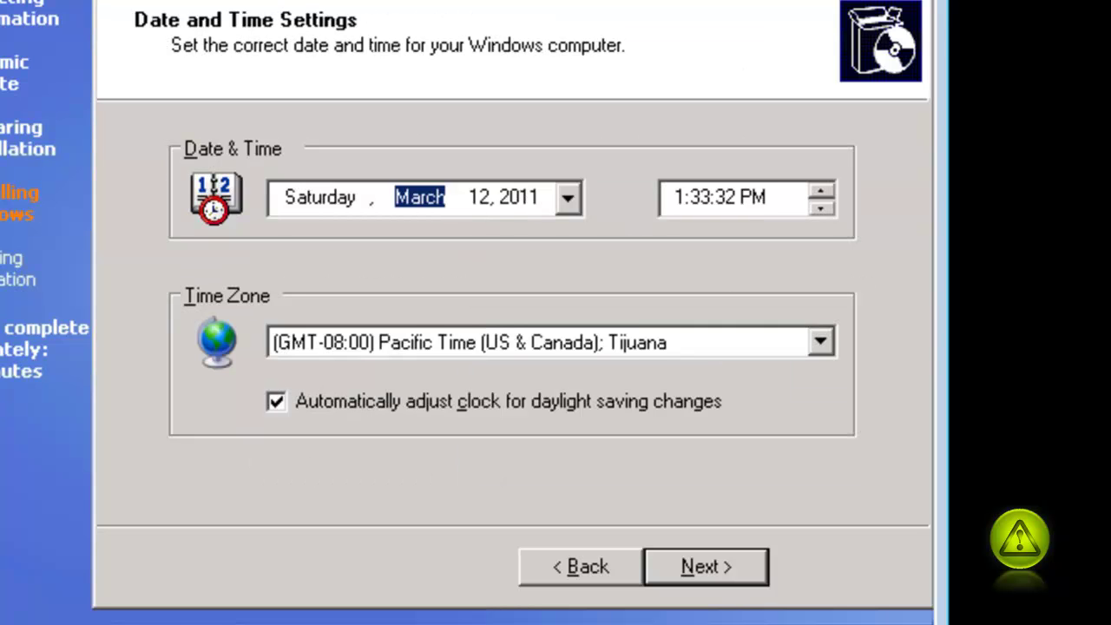
key("Tab")
key("Tab")
key("Tab")
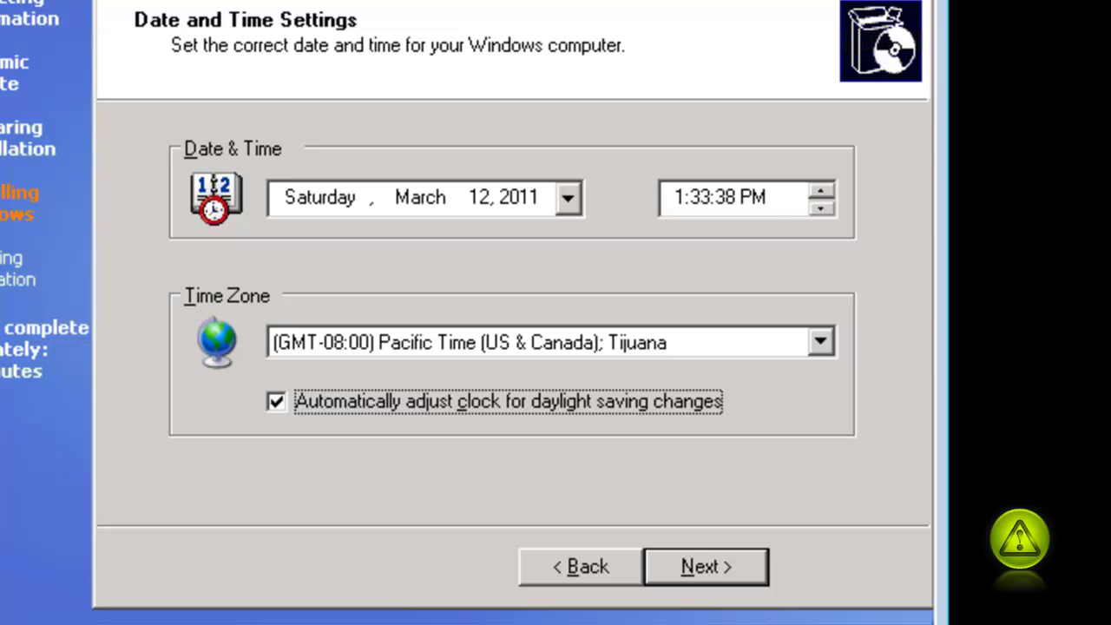
key("Return")
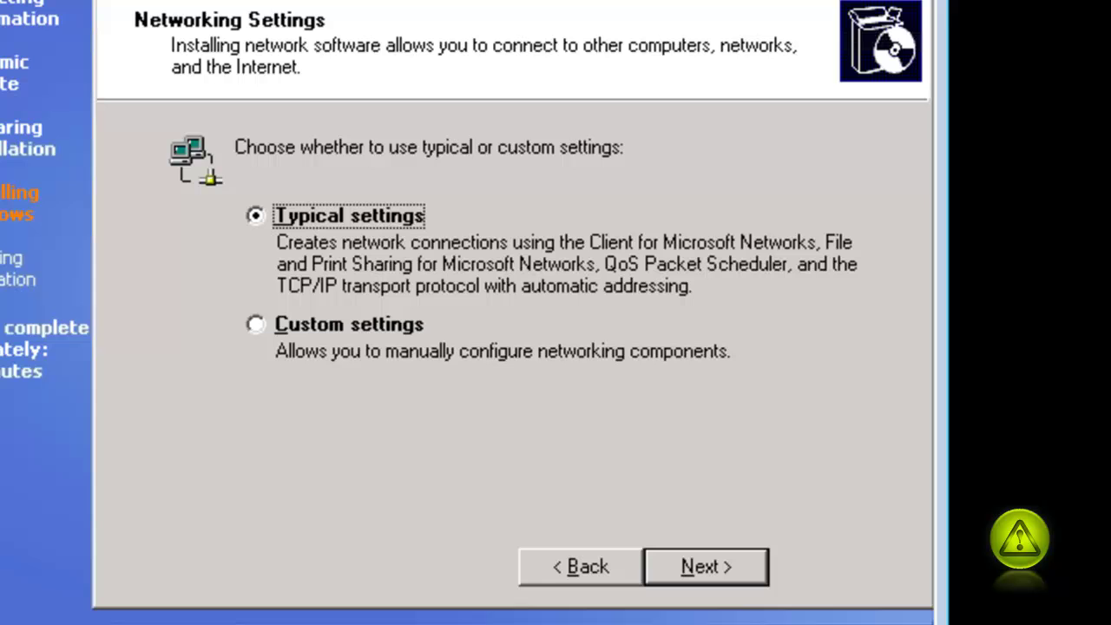
key("Return")
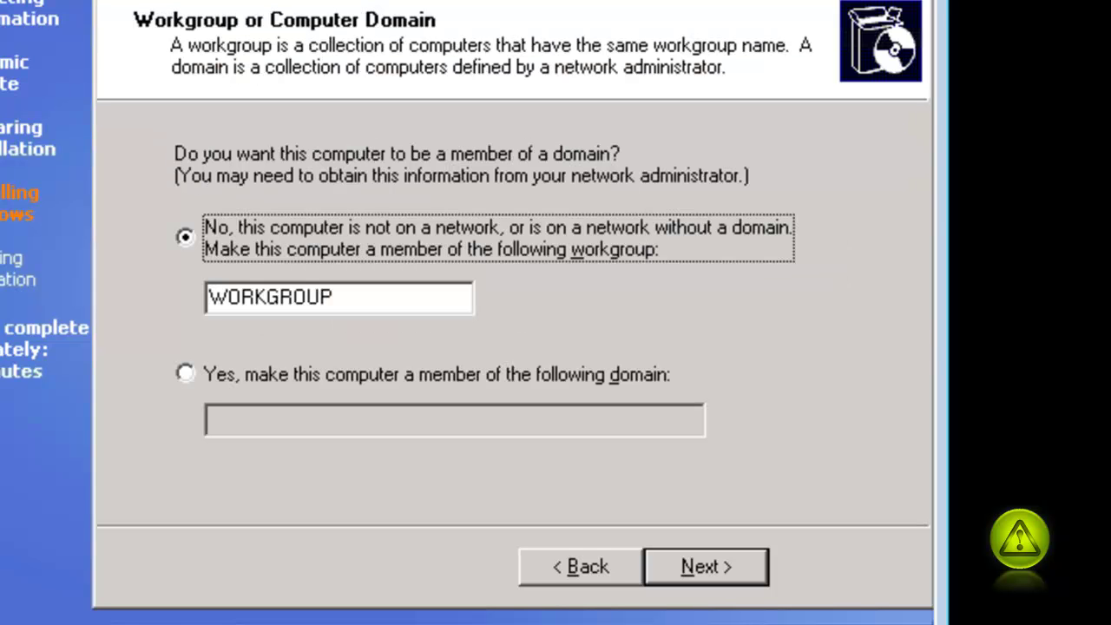
key("Return")
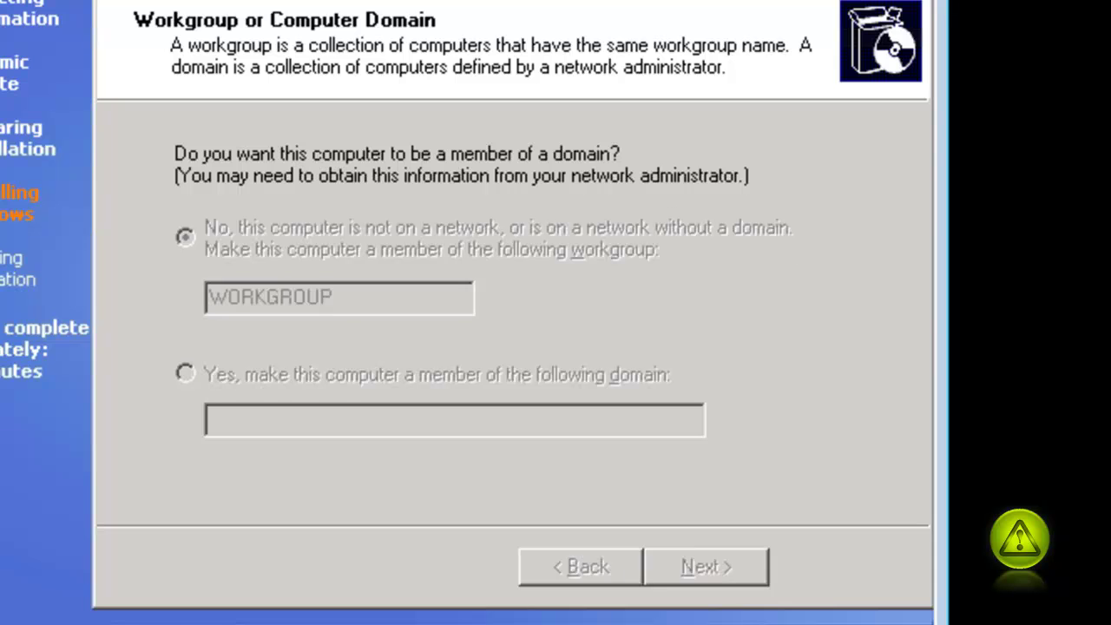